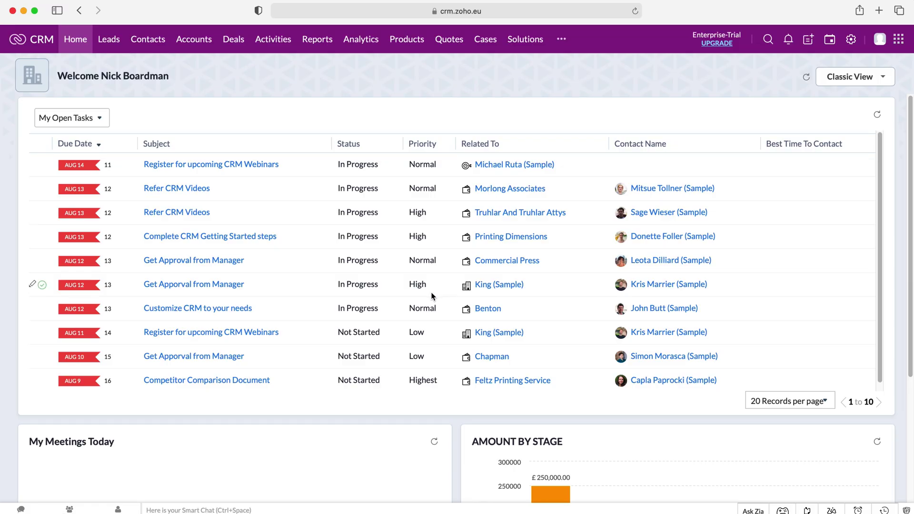
- Open Zoho CRM's Setup page from the Settings gear
left_click(852, 39)
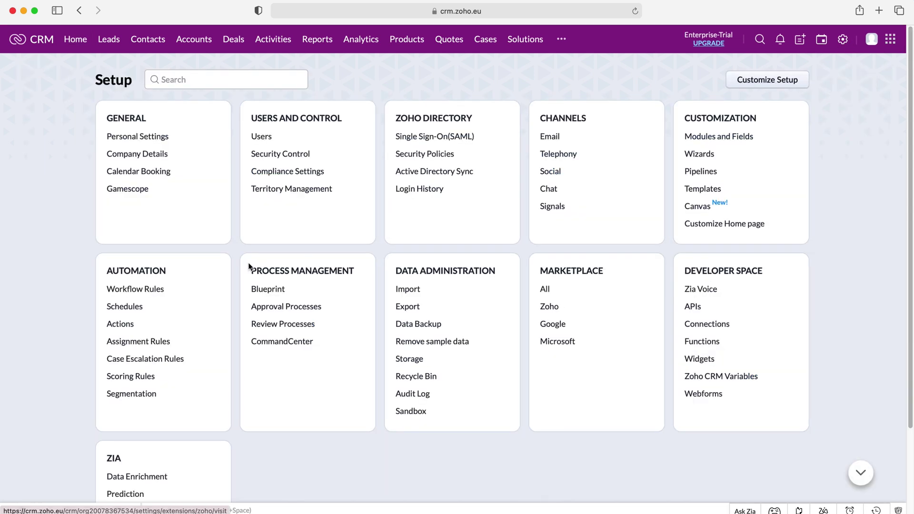
- Go to Blueprint under Process Management and open the Lead nurturing process blueprint
left_click_drag(358, 269, 250, 270)
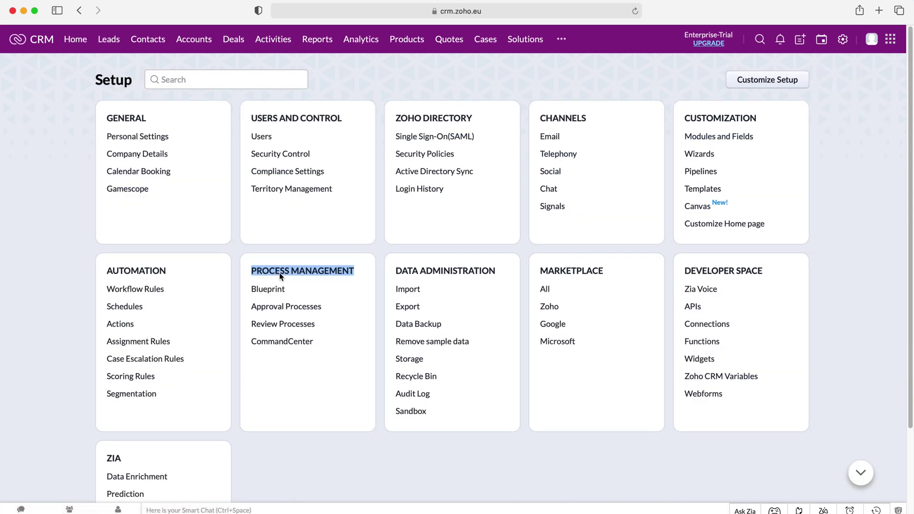
left_click(280, 273)
left_click(269, 289)
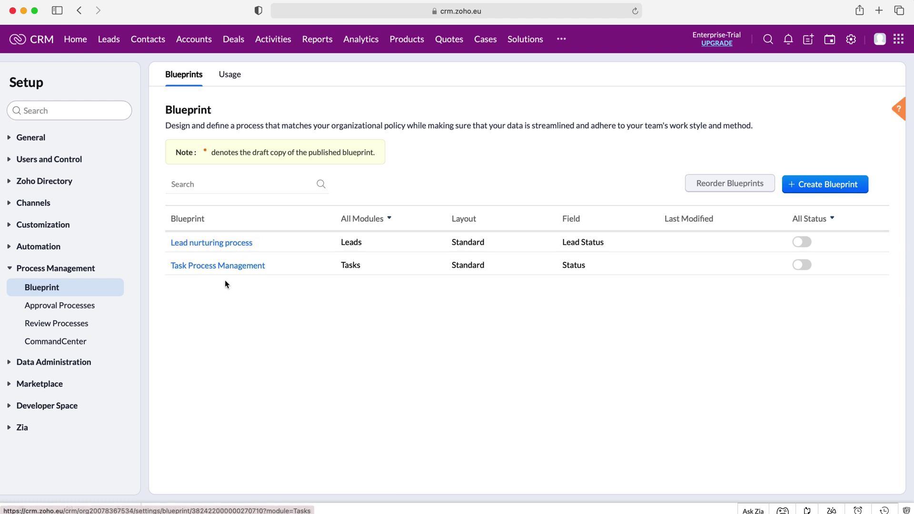
left_click(236, 244)
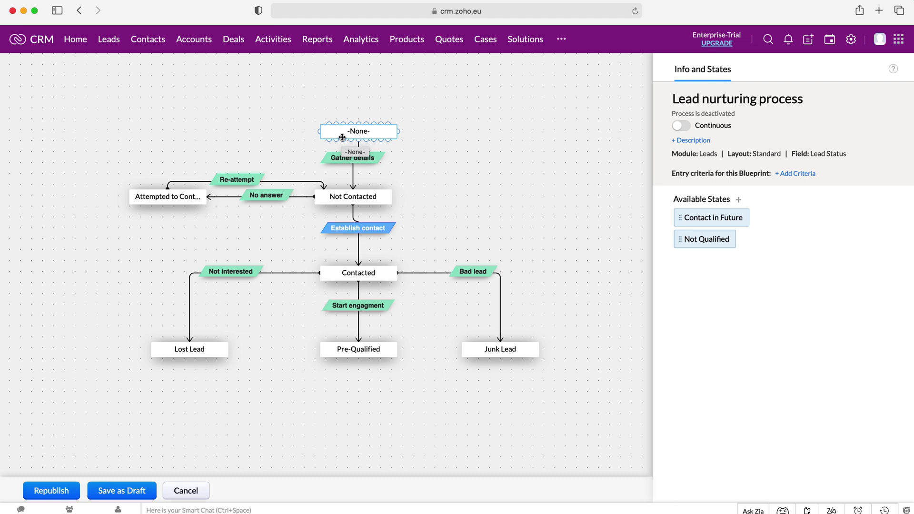
- Select the -None- state, then bring up the Gather details transition's settings
left_click(366, 131)
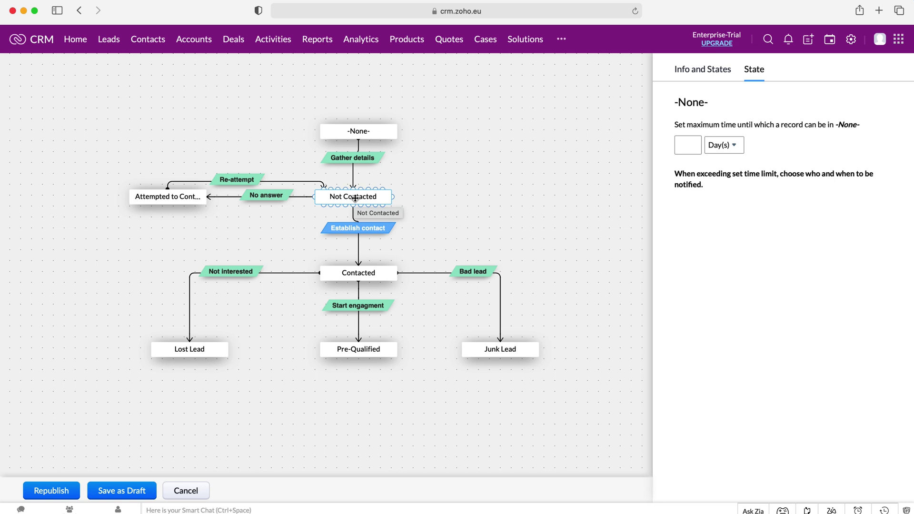
left_click(368, 162)
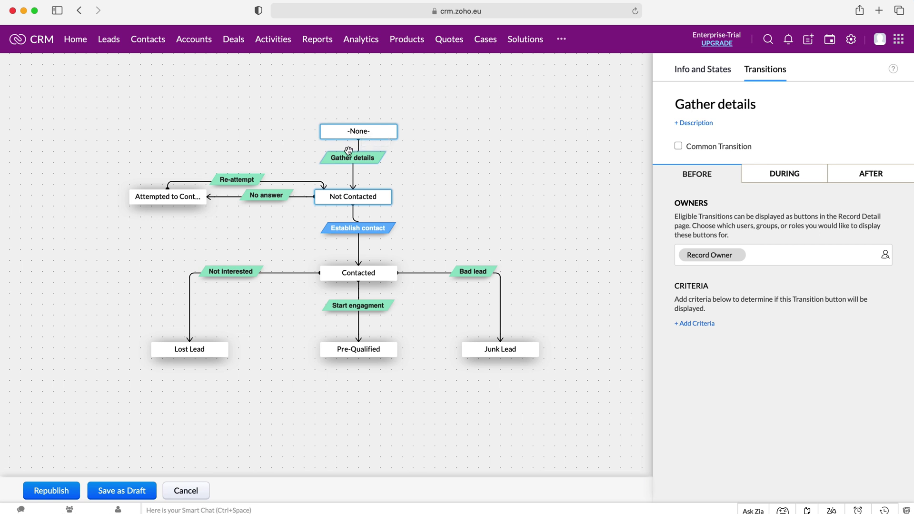
- Review Gather details' During and After tabs, ending on its message with Email, Phone and City fields
left_click(357, 135)
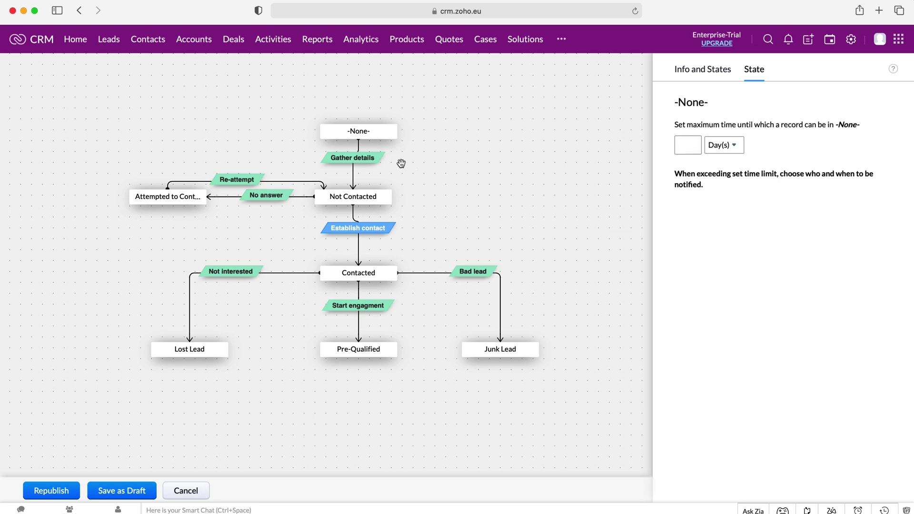
left_click(360, 162)
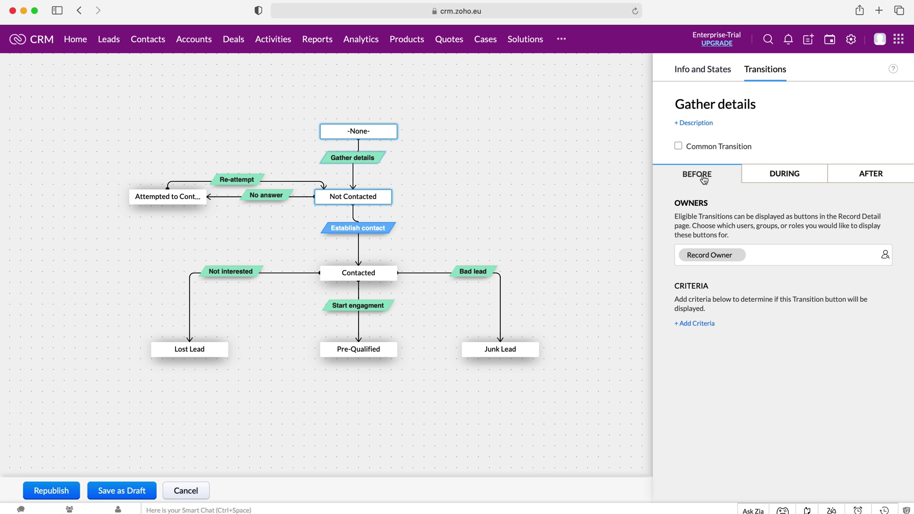
left_click(785, 176)
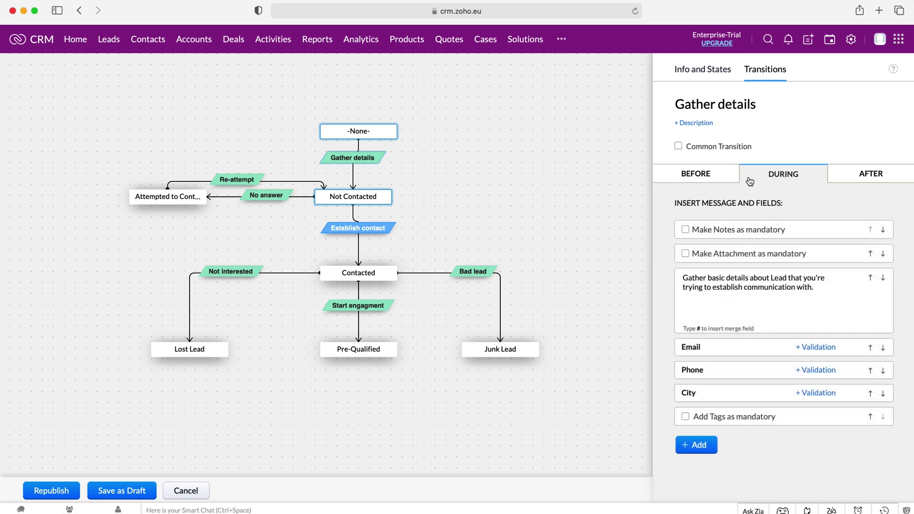
left_click(789, 296)
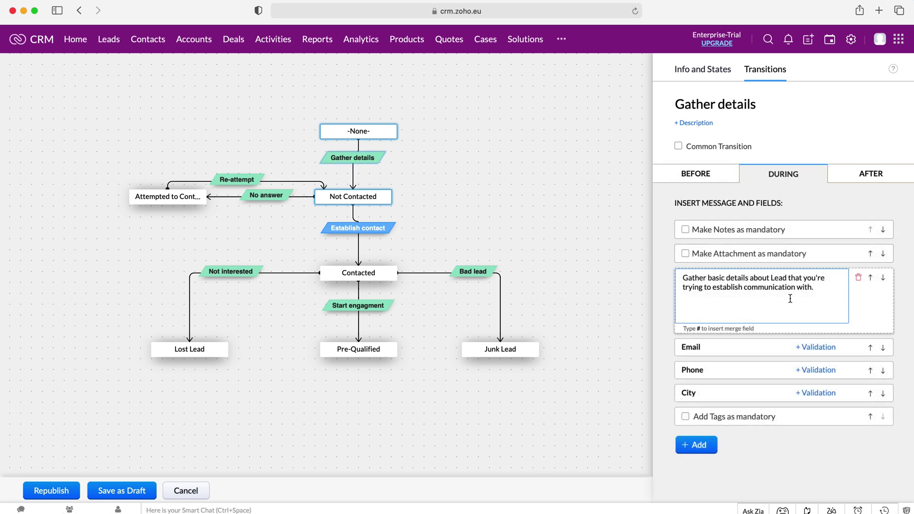
left_click(856, 175)
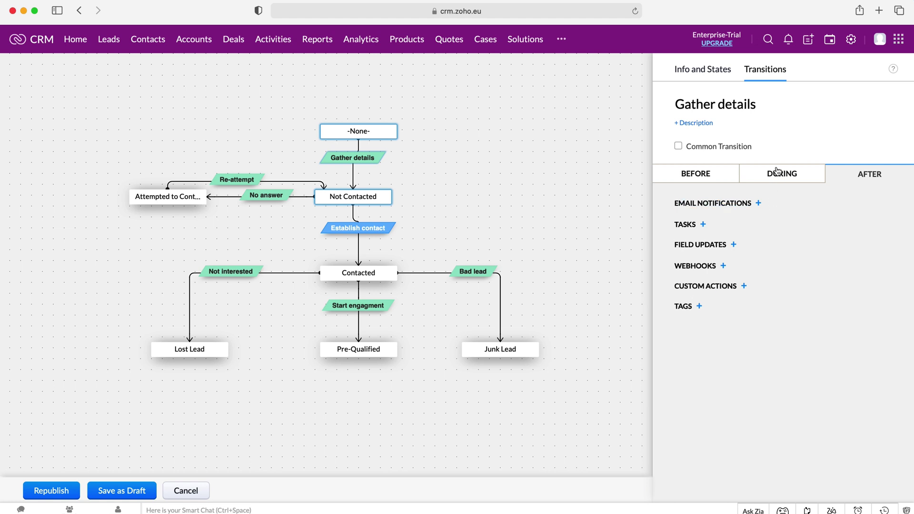
mouse_move(775, 176)
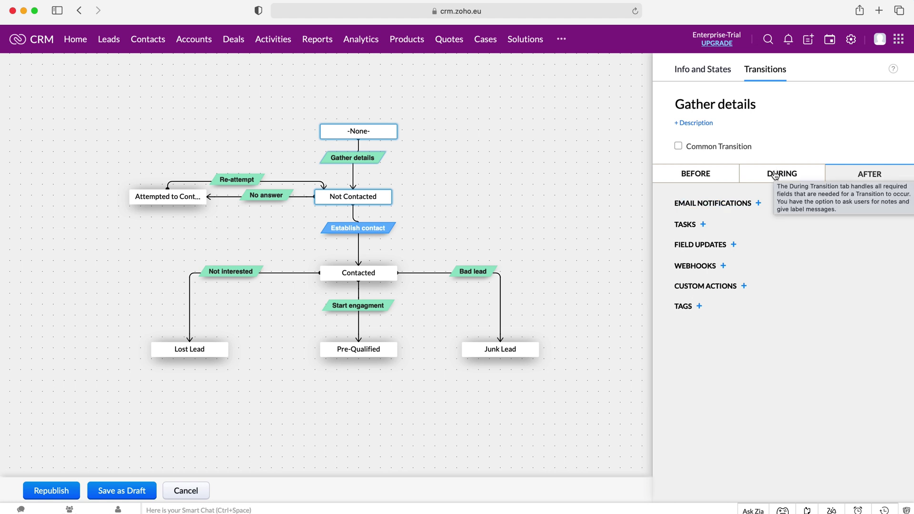
left_click(774, 174)
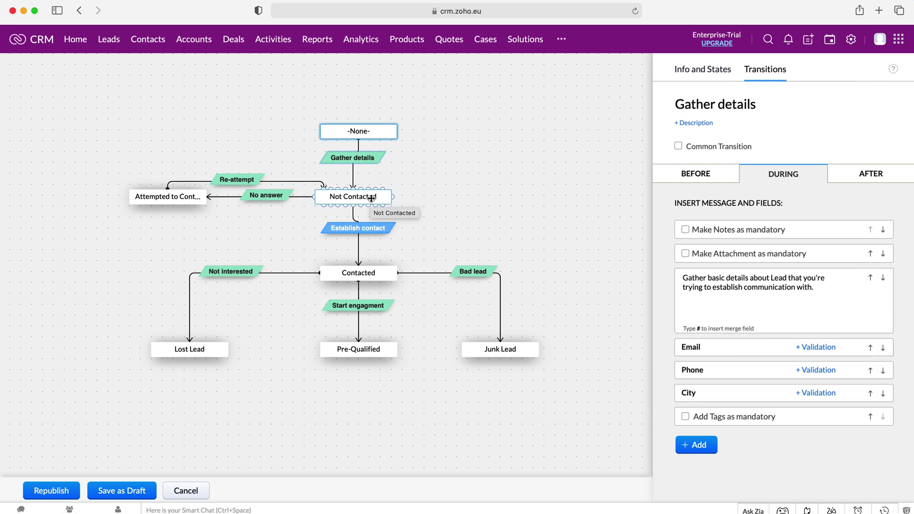
- View Gather details' after-transition actions, then check the Contacted state's time-limit settings
left_click(859, 178)
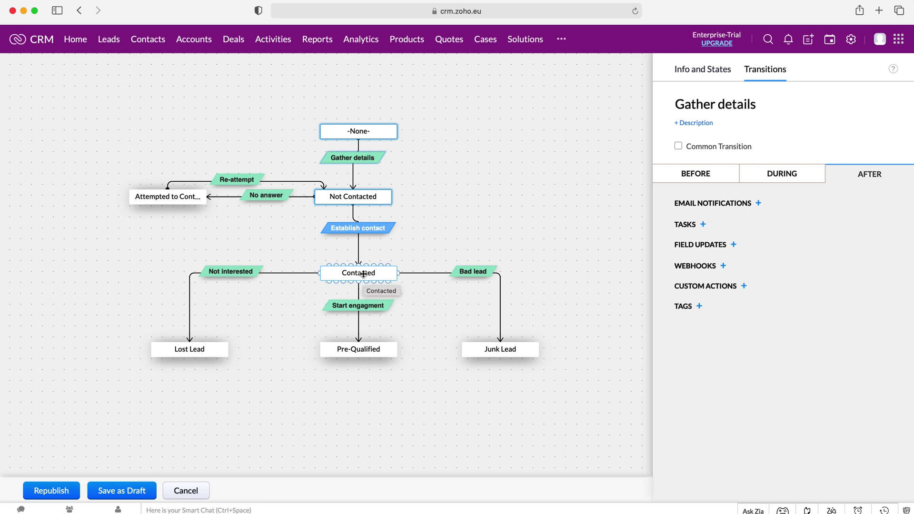
left_click(364, 274)
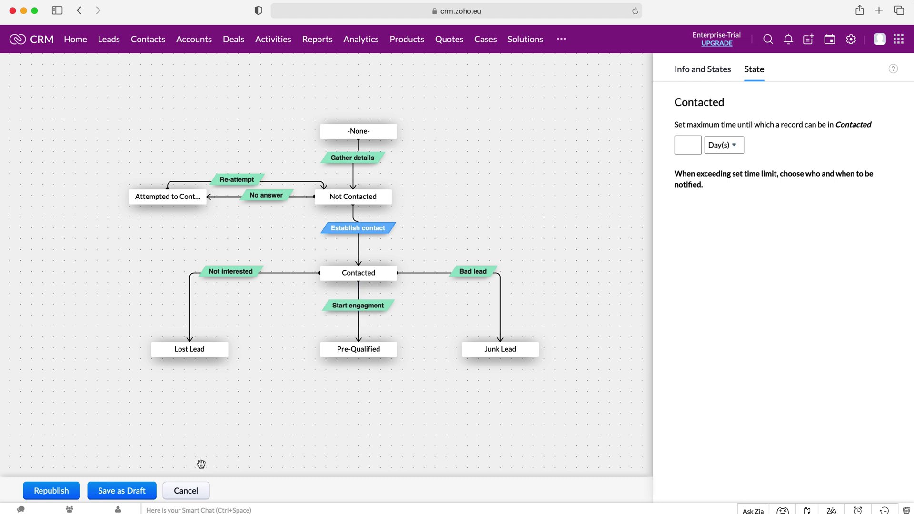
- Republish the edited Lead nurturing process blueprint
left_click(47, 495)
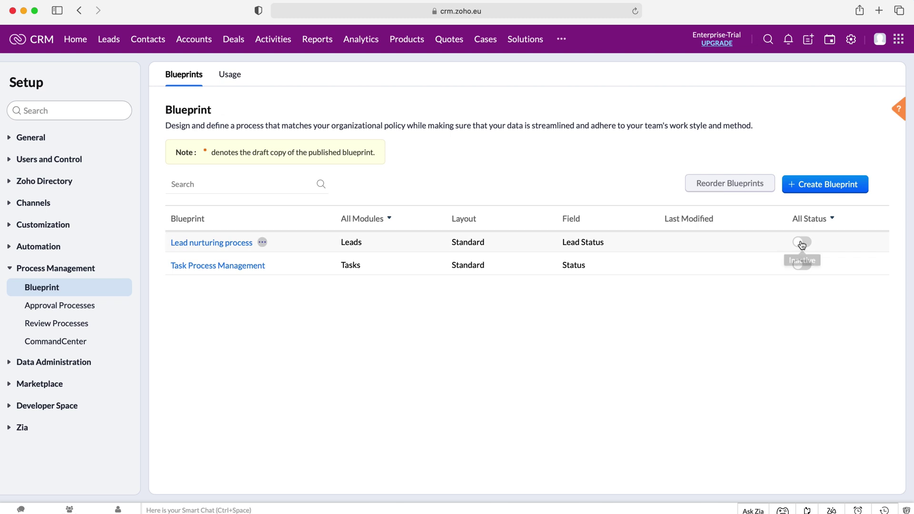
- Activate the Lead nurturing process blueprint and start a new lead from the Leads list
left_click(802, 243)
left_click(112, 42)
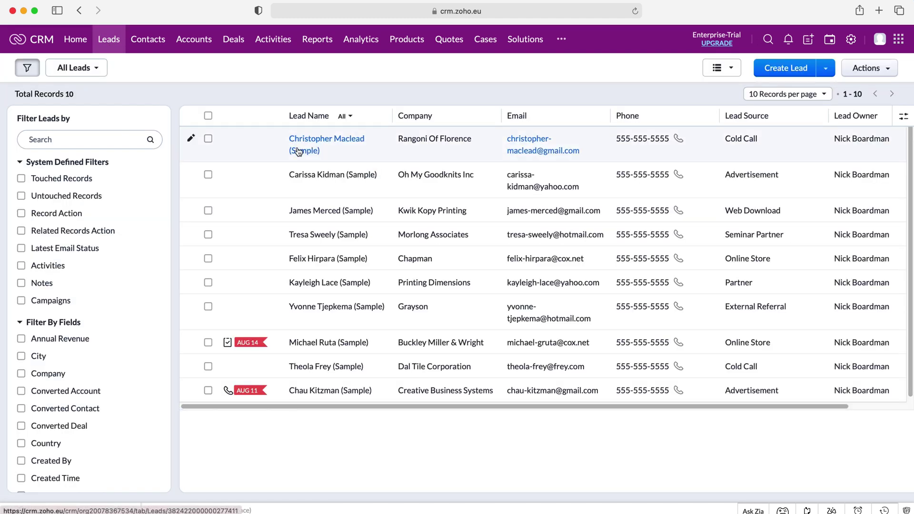
left_click(773, 72)
- Enter CRMCrew as the lead's company and fill in the contact's first name
left_click(548, 224)
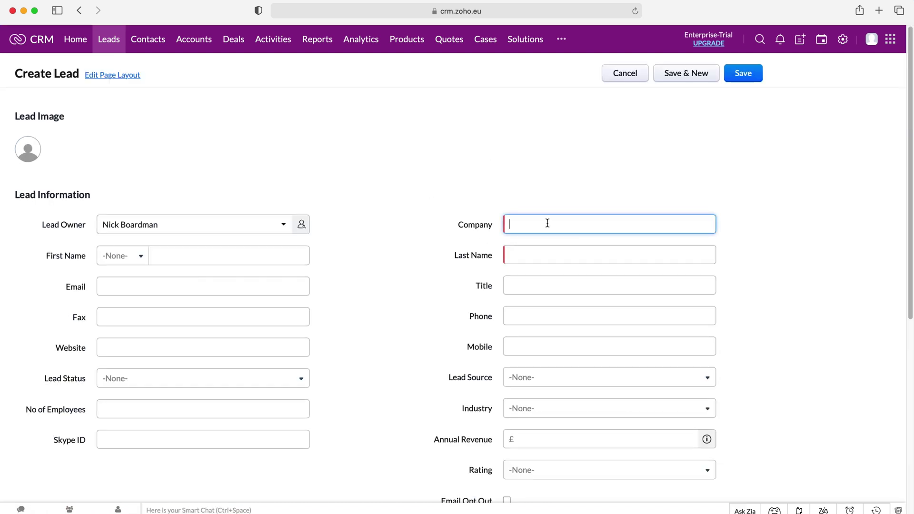
type("CRMXCre")
key("BackSpace")
key("BackSpace")
key("BackSpace")
key("BackSpace")
type("Crew")
key("Tab")
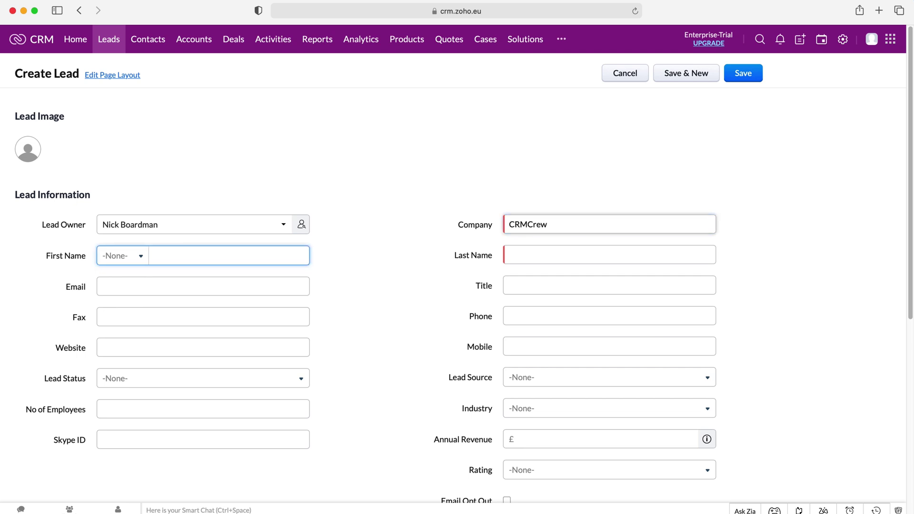
left_click(586, 152)
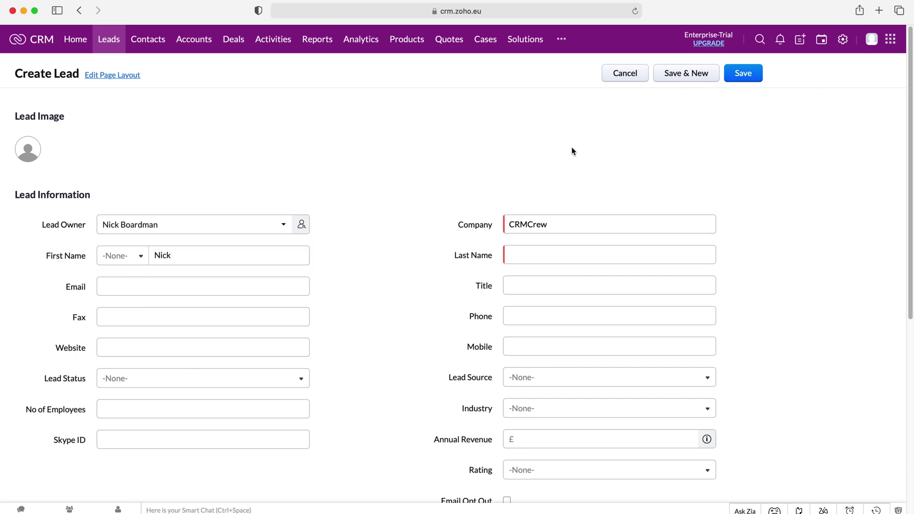
- Enter the contact's last name, correcting typos, and save the new lead
left_click(520, 255)
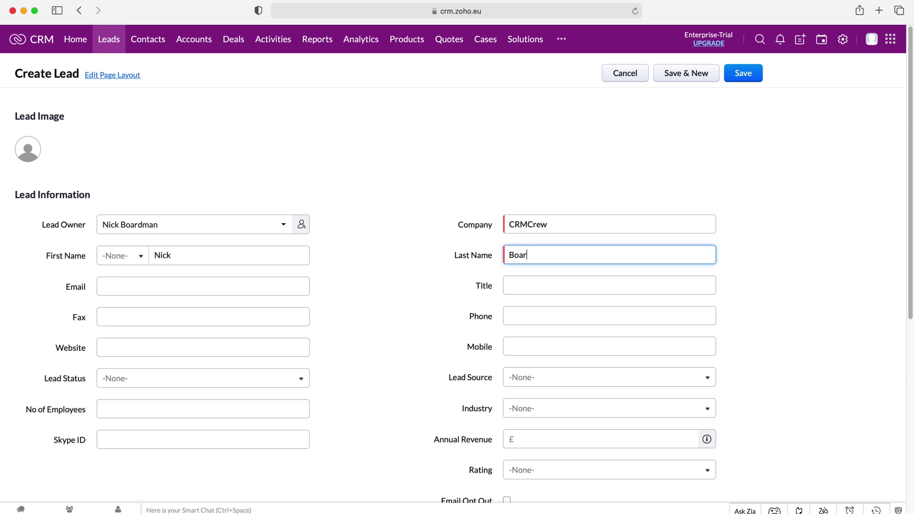
left_click(756, 74)
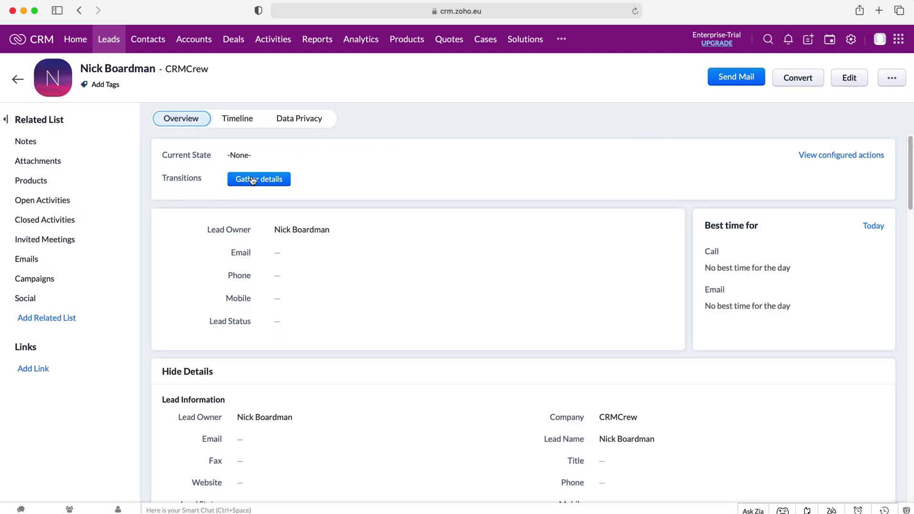
- Start the Gather details transition on the new CRMCrew lead
left_click_drag(228, 178, 162, 177)
left_click(196, 178)
left_click(193, 187)
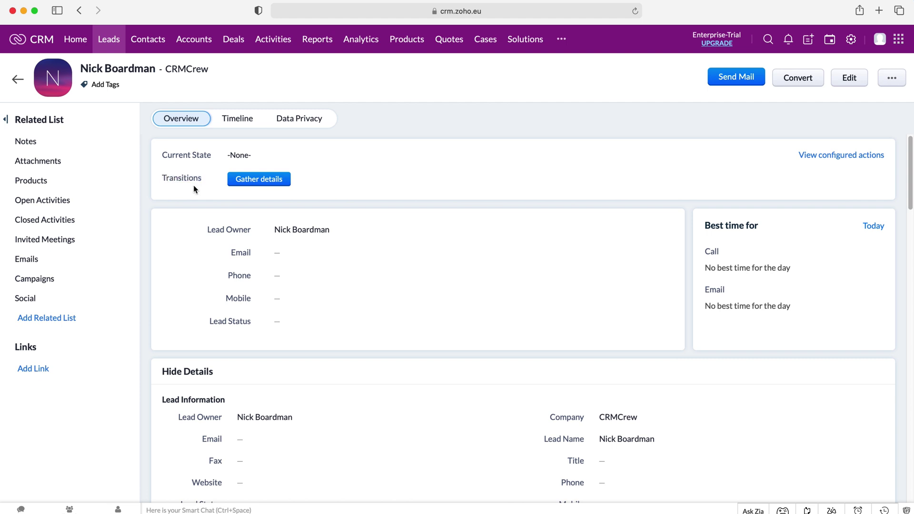
left_click(266, 179)
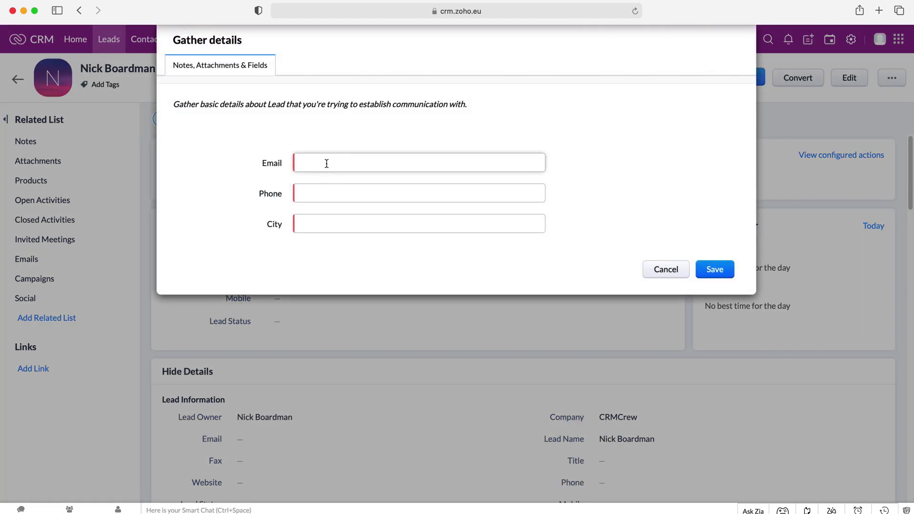
- Fill in the lead's email, phone number and city Beaconsfield, and save the transition
left_click(327, 163)
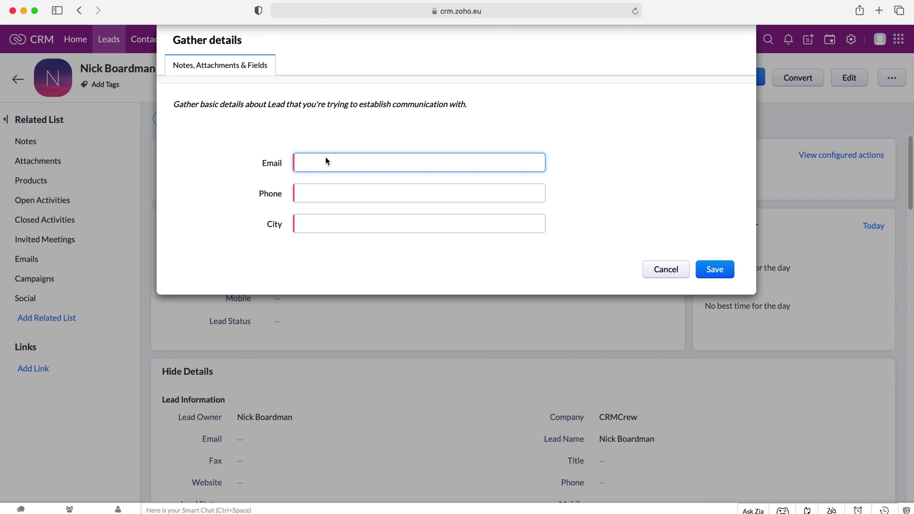
key("Tab")
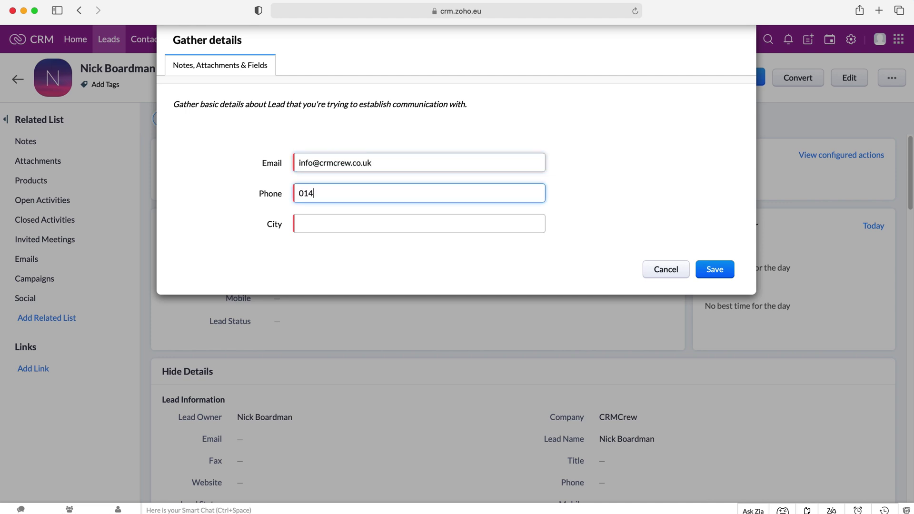
key("Tab")
type("Be")
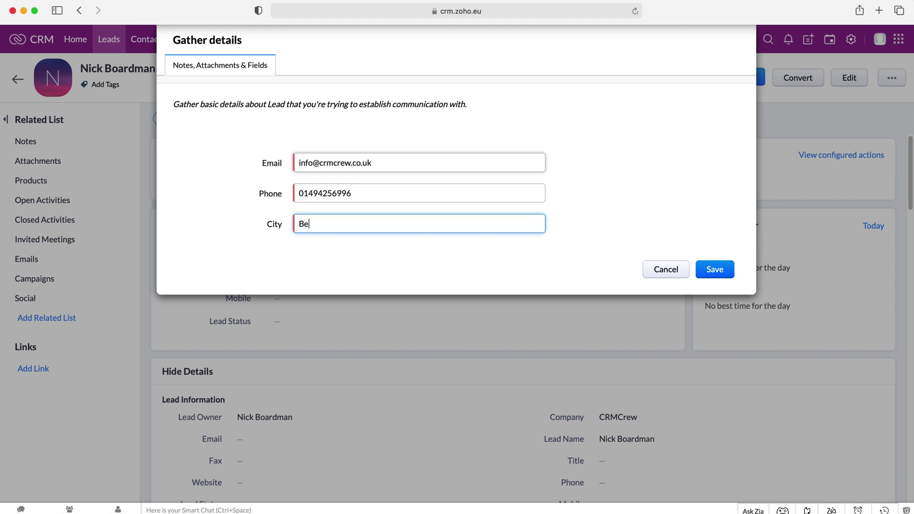
type("aconsfield")
left_click(718, 271)
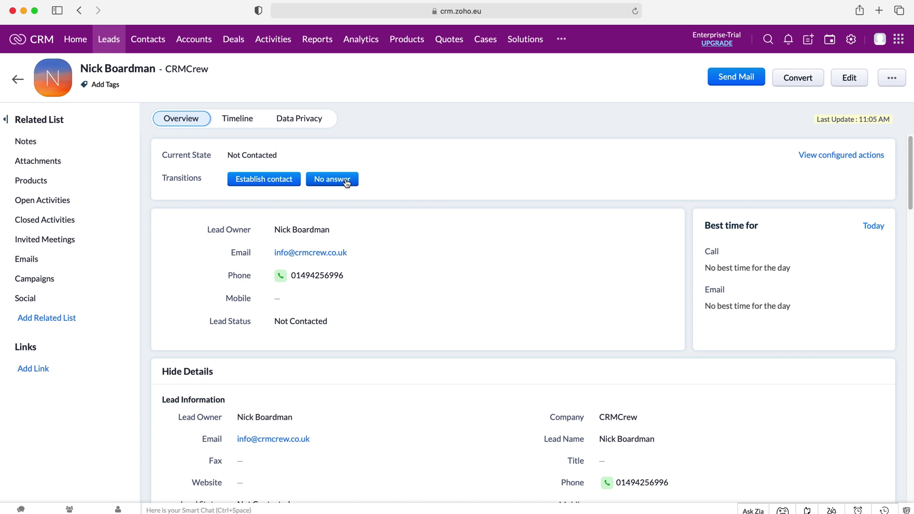
left_click(260, 184)
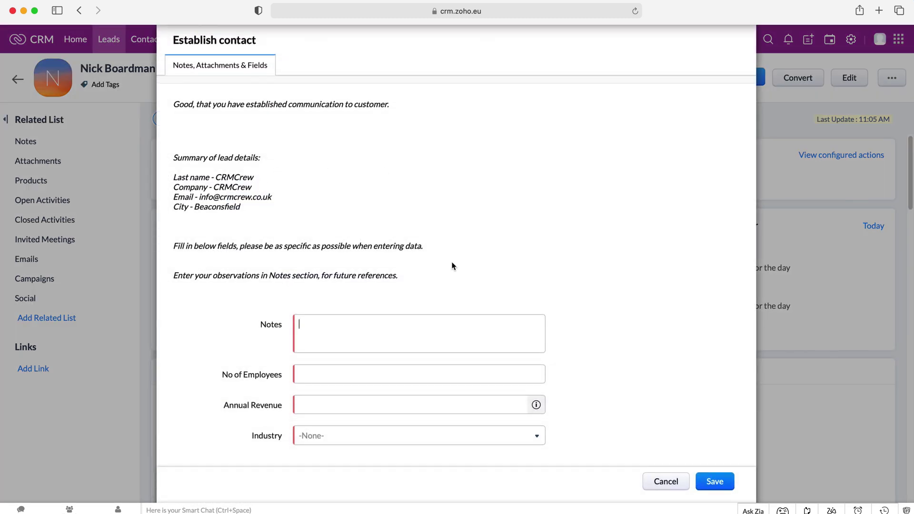
- Look over the Establish contact form's Notes, employee count, revenue and Industry fields
left_click(355, 329)
left_click(308, 384)
left_click(331, 322)
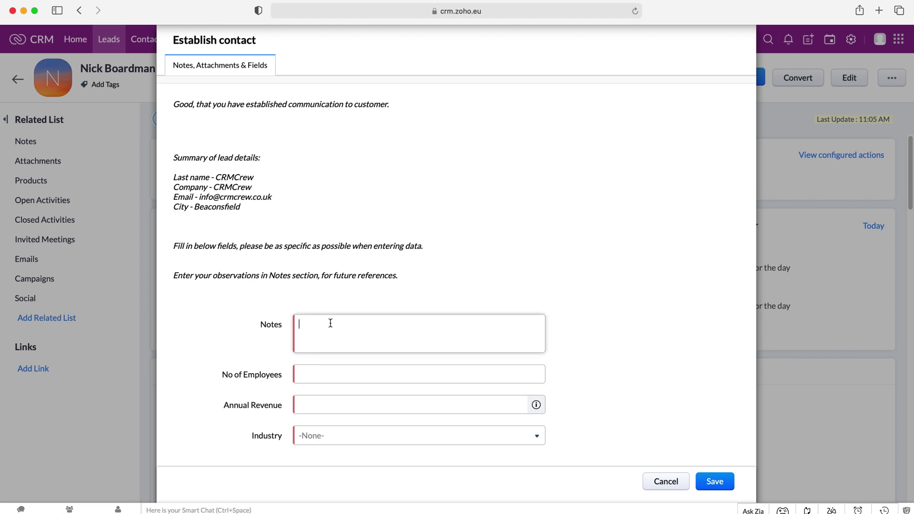
left_click(354, 290)
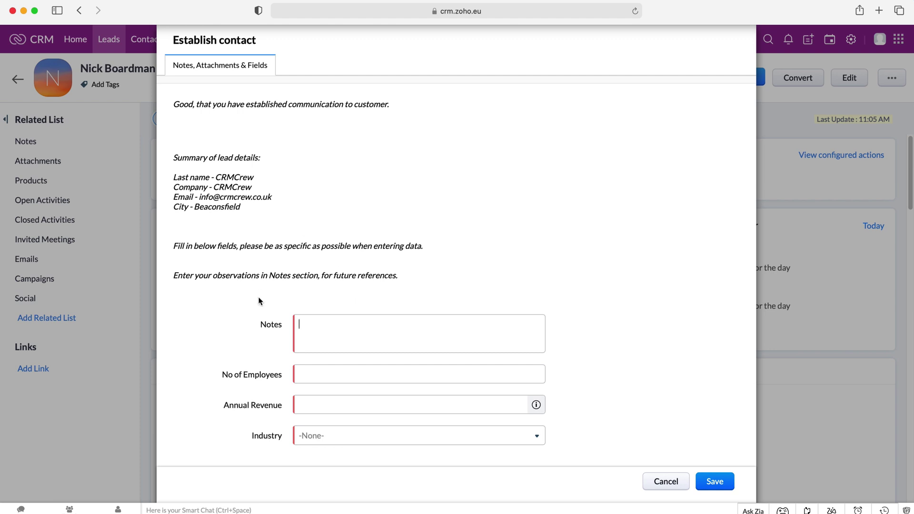
left_click(314, 376)
left_click(325, 404)
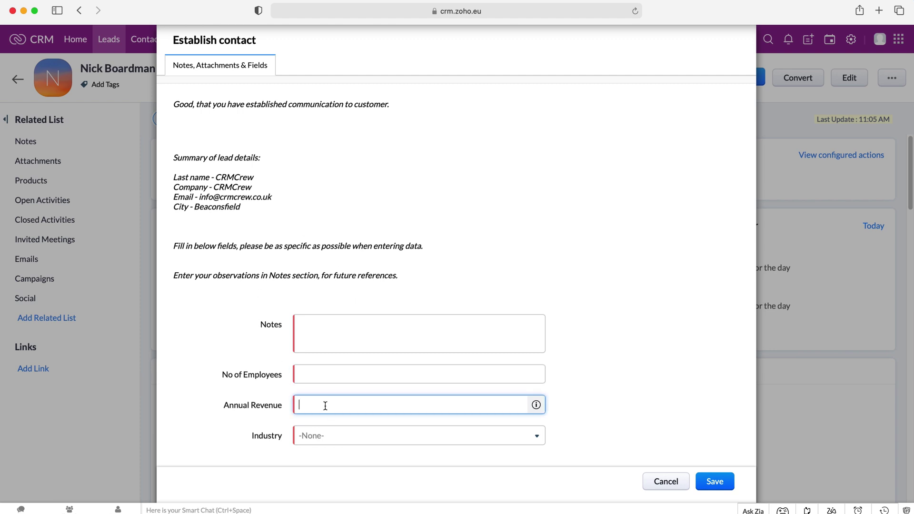
left_click(317, 435)
left_click(350, 327)
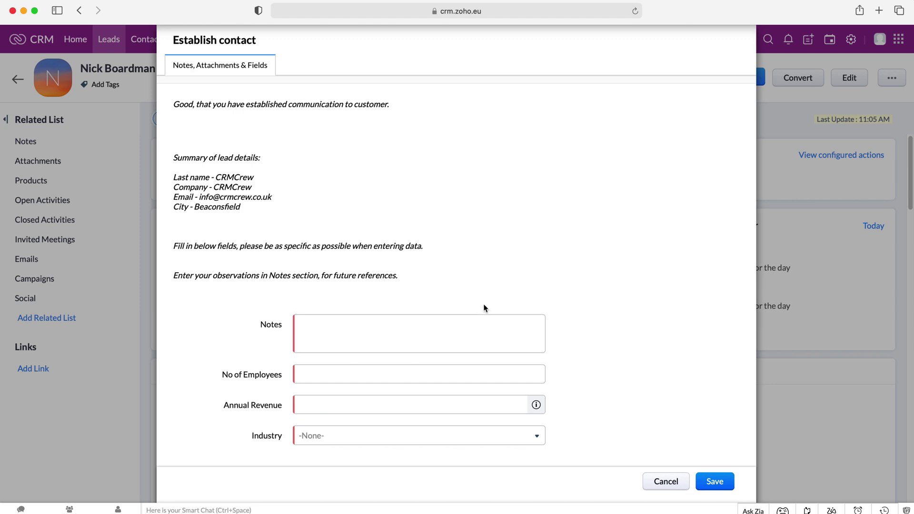
- Enter note Test, 10 employees, revenue 15000000 and Government/Military industry, then save
type("Test")
key("Tab")
type("10")
key("Tab")
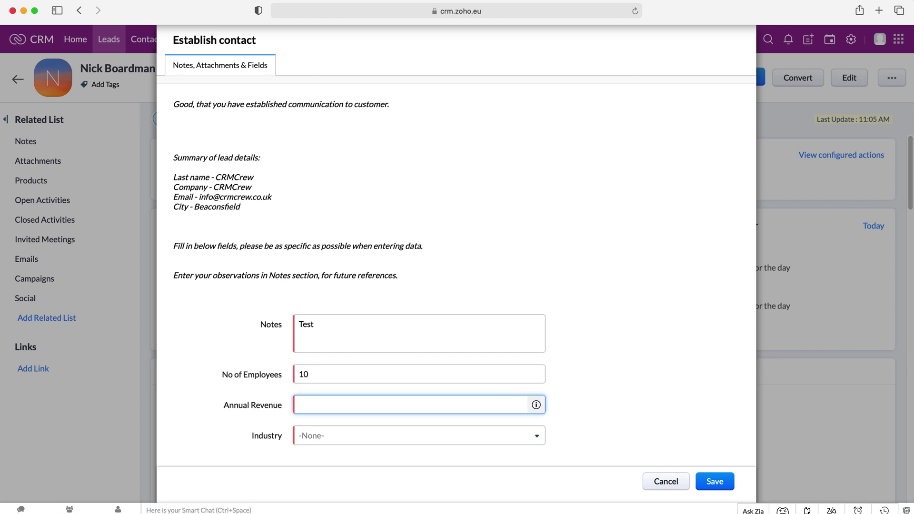
type("15000000")
key("Tab")
key("Down")
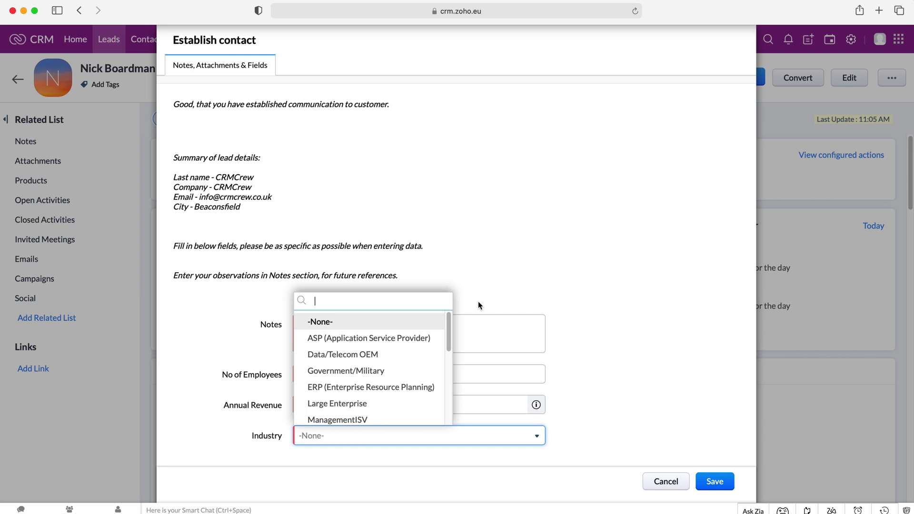
left_click(374, 372)
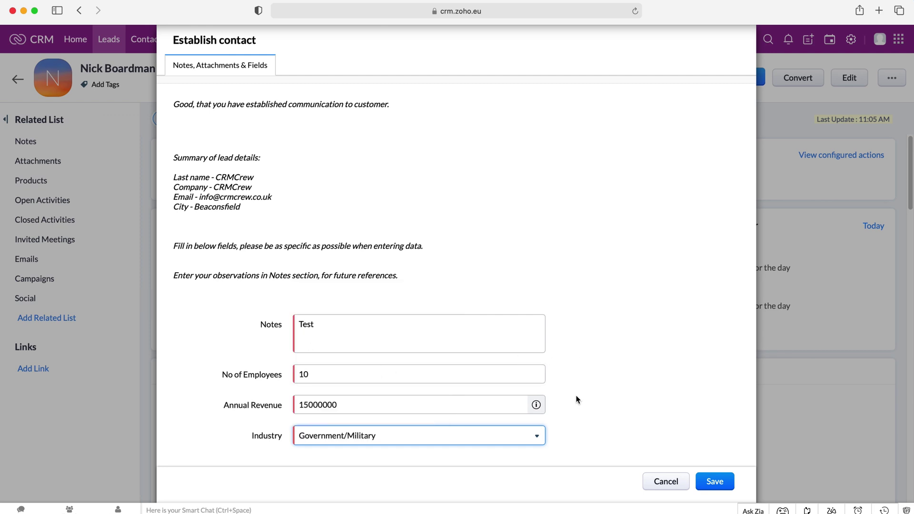
left_click(714, 482)
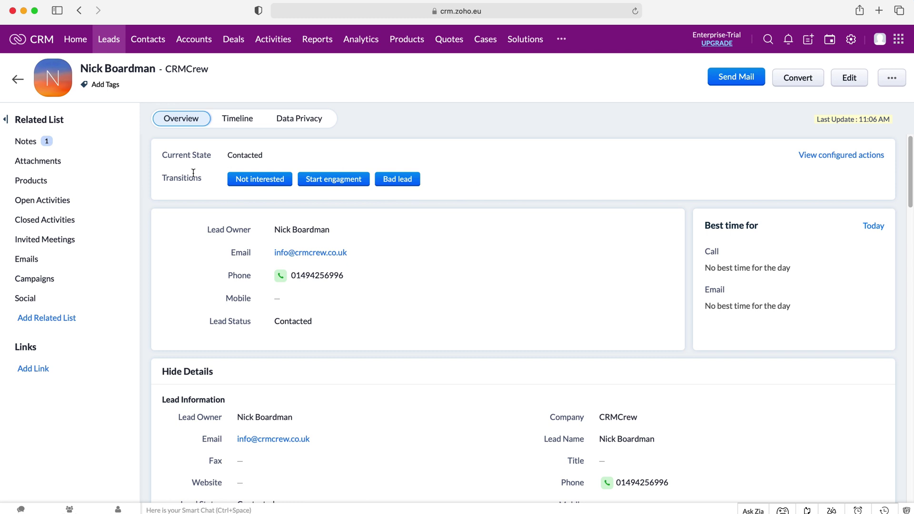
- Complete the Start engagment transition for the Contacted lead with the note 'Test'
left_click(319, 180)
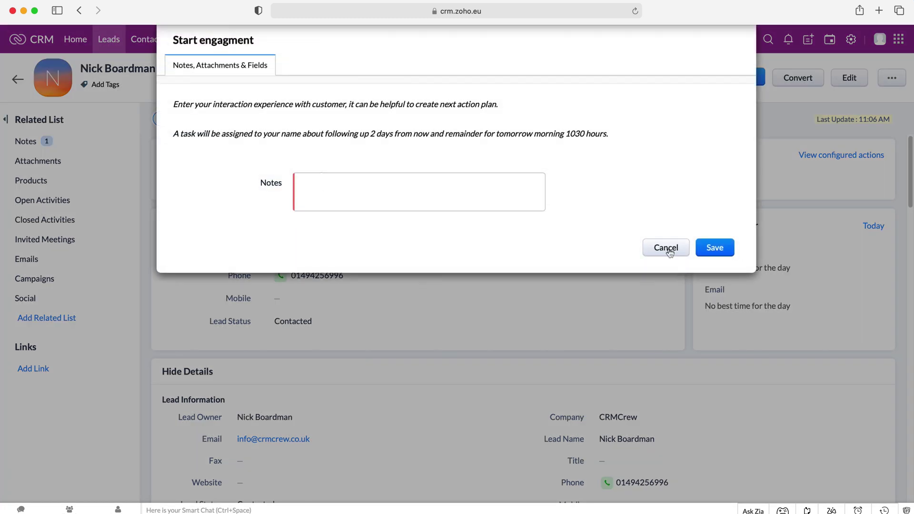
type("Test")
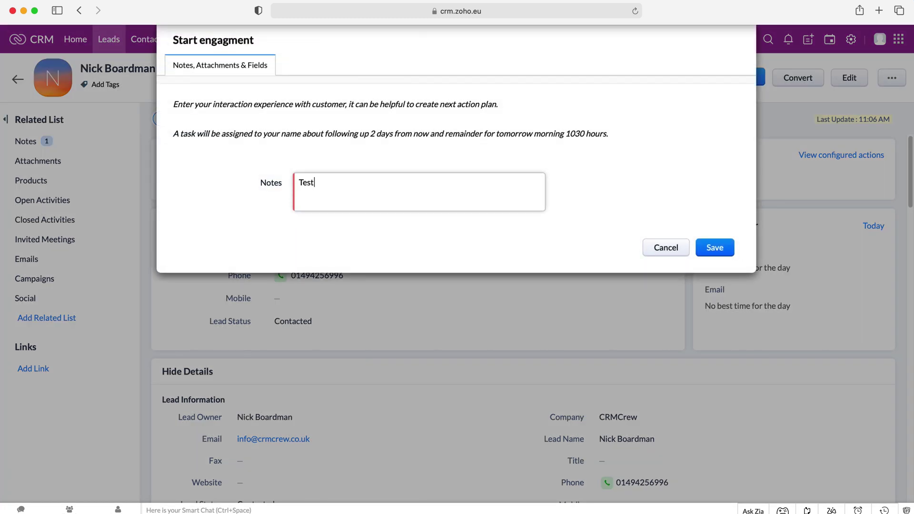
left_click(704, 247)
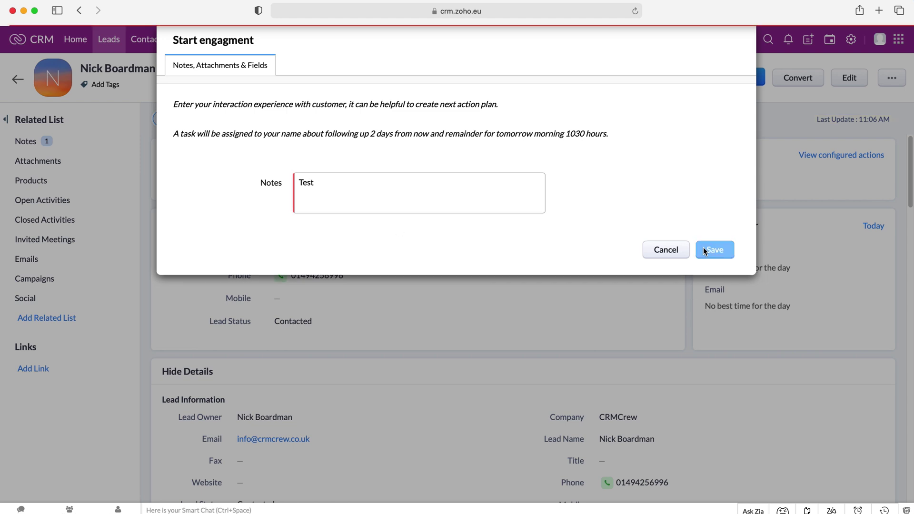